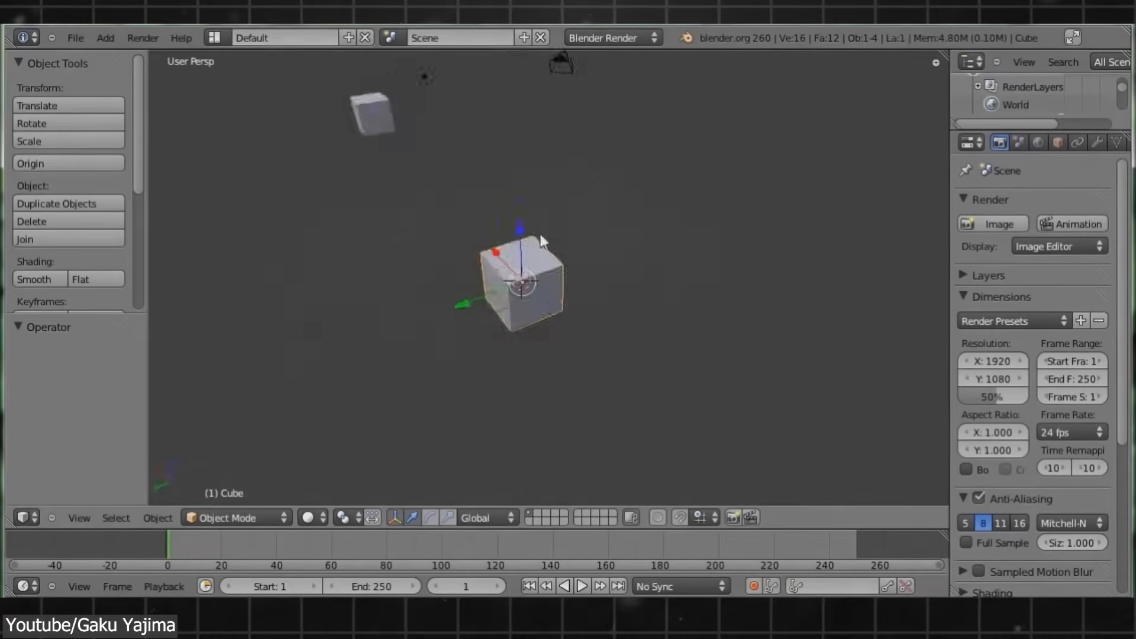
Move the cube to a new spot, then undo so it returns to the origin.
key("g")
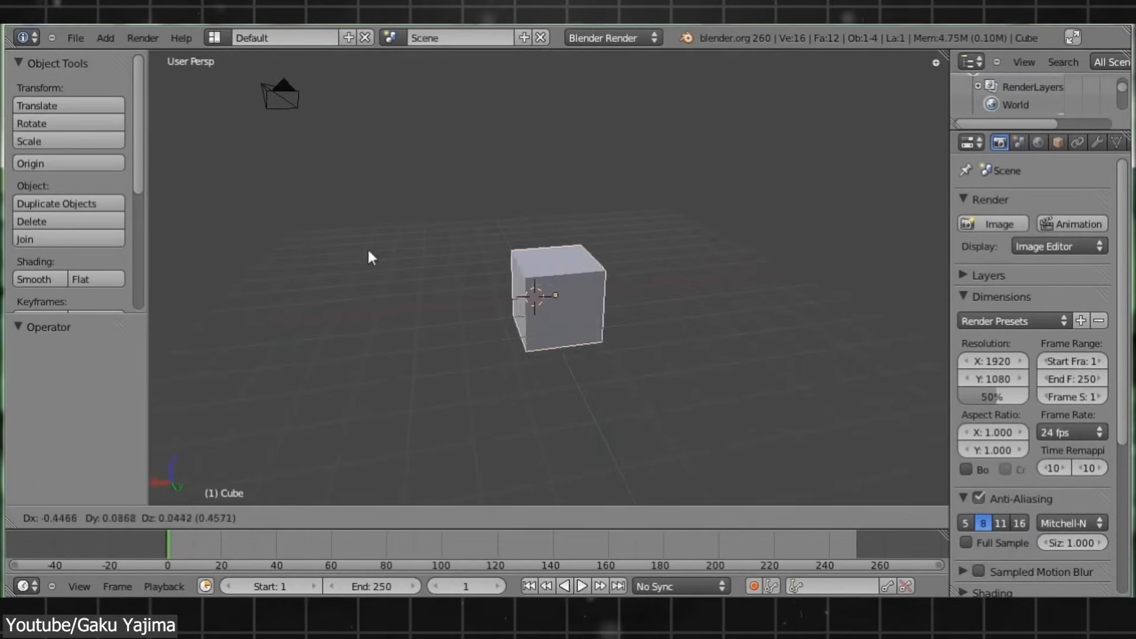
left_click(386, 237)
key("ctrl+z")
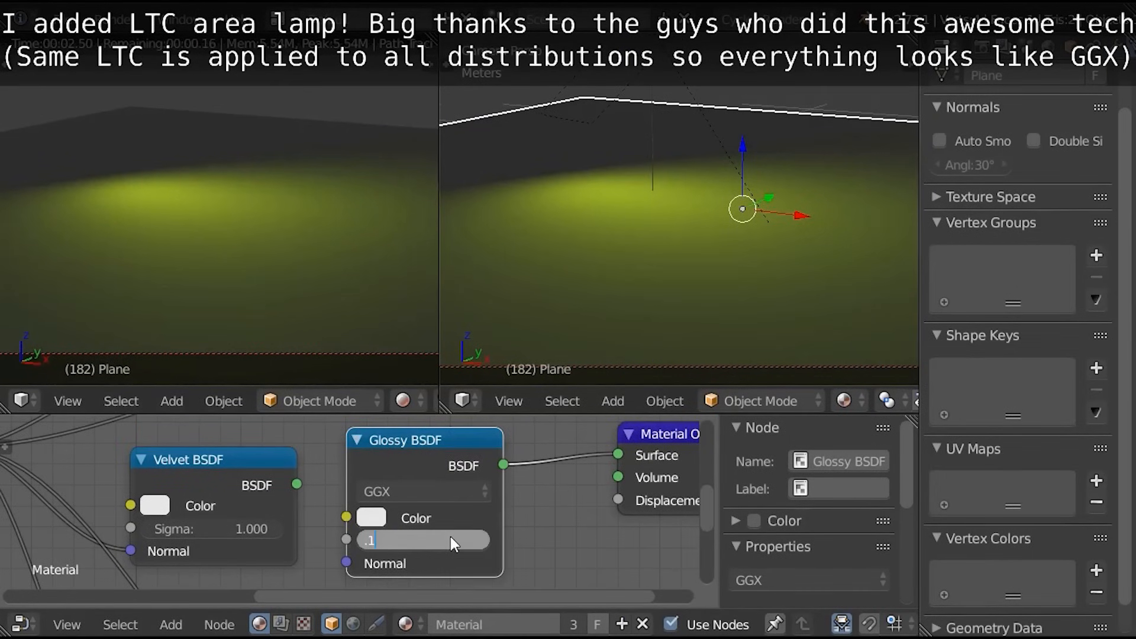
Confirm Glossy BSDF roughness 1 for the floor and select the Sun.003 lamp.
key("Return")
right_click(652, 88)
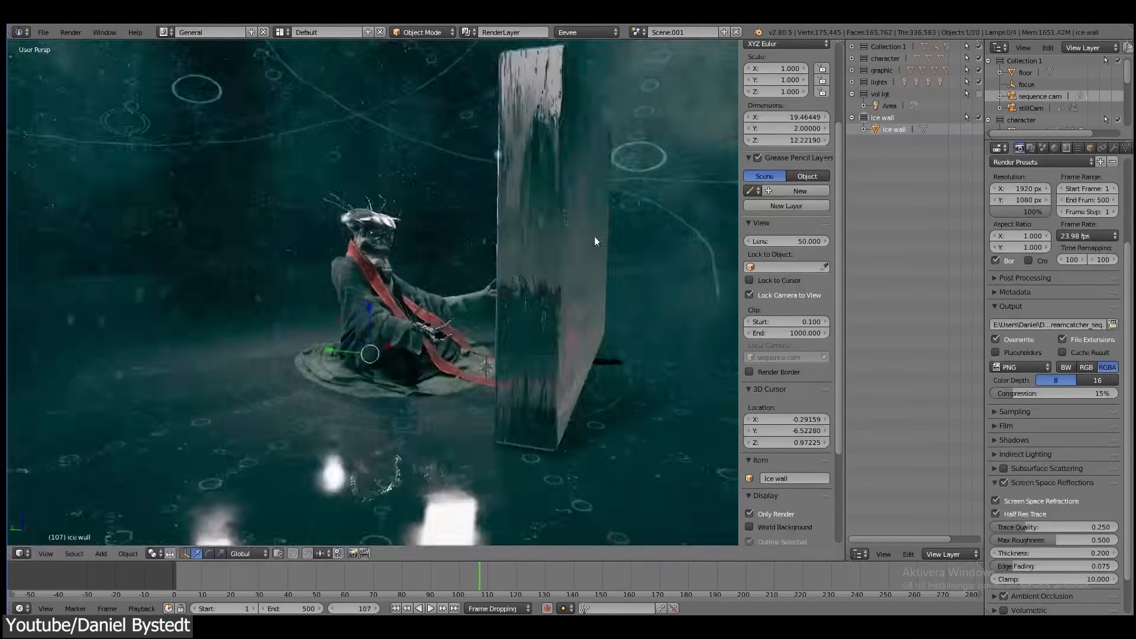
Scale the selected ice wall down to about 0.639 of its size.
key("s")
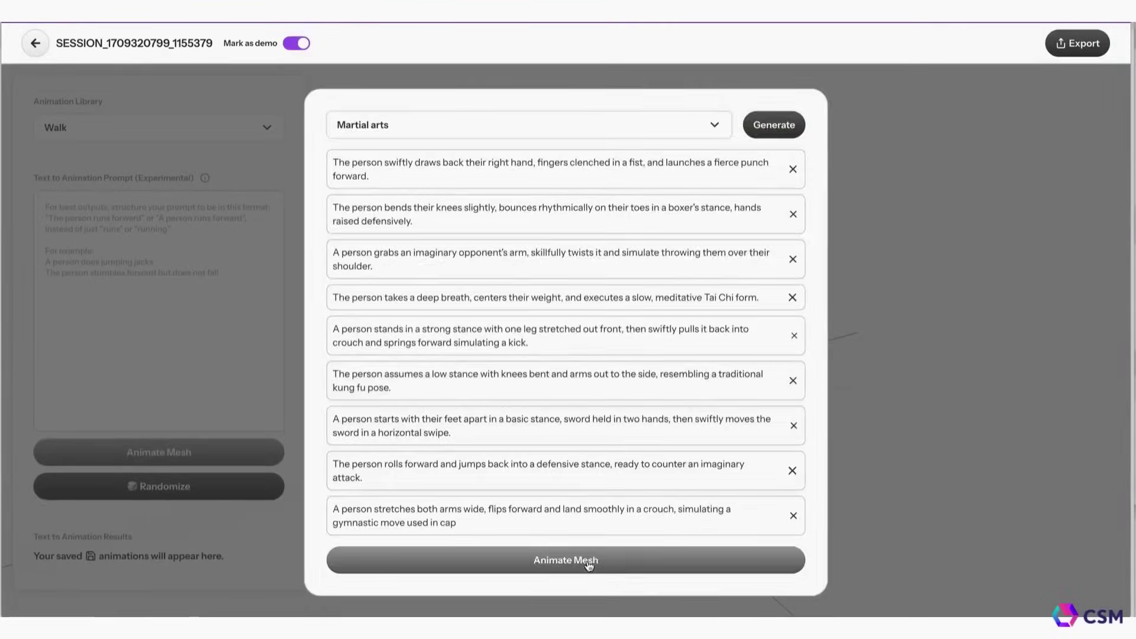
Run Animate Mesh to generate the frog animations from the prompt list.
left_click(588, 564)
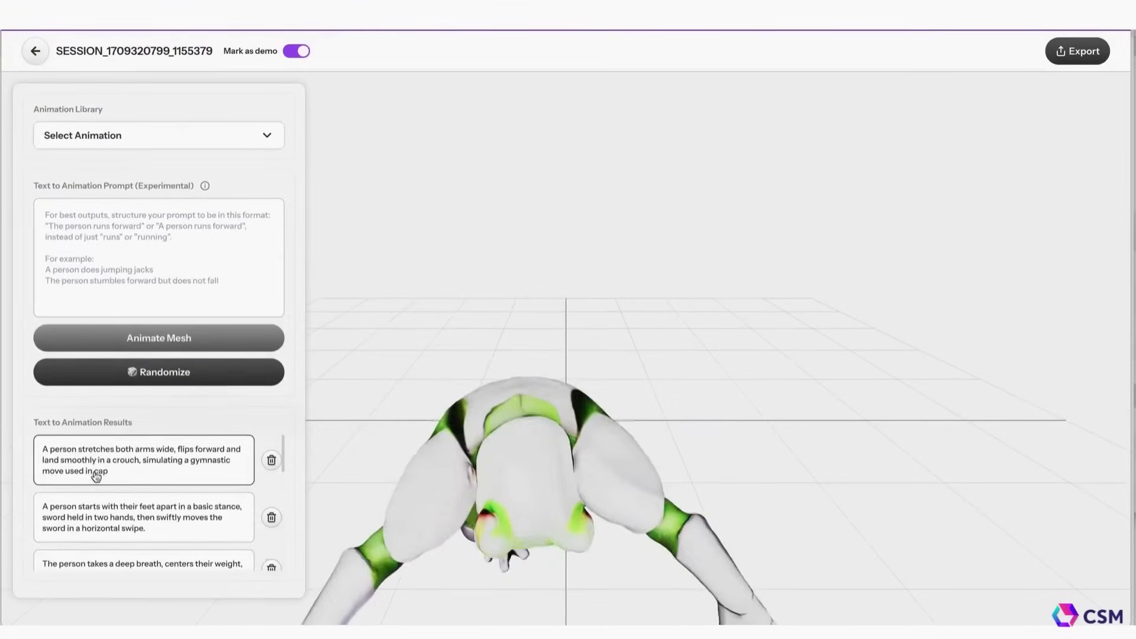
scroll(90, 480, "down", 2)
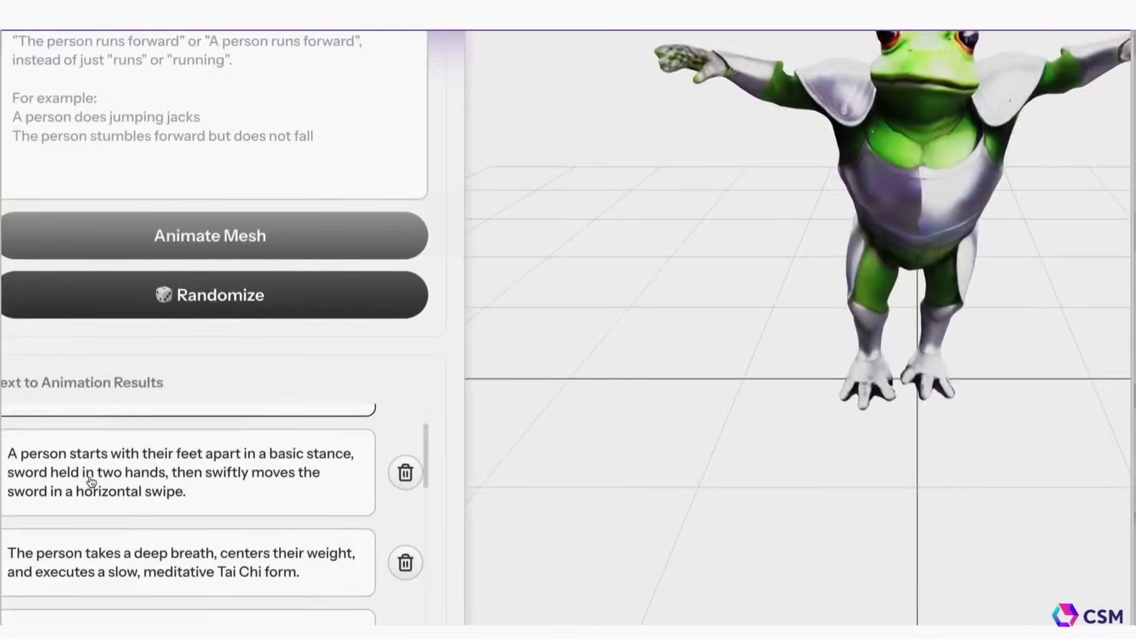
Preview the frog's sword-swipe result, then its Tai Chi result.
left_click(89, 480)
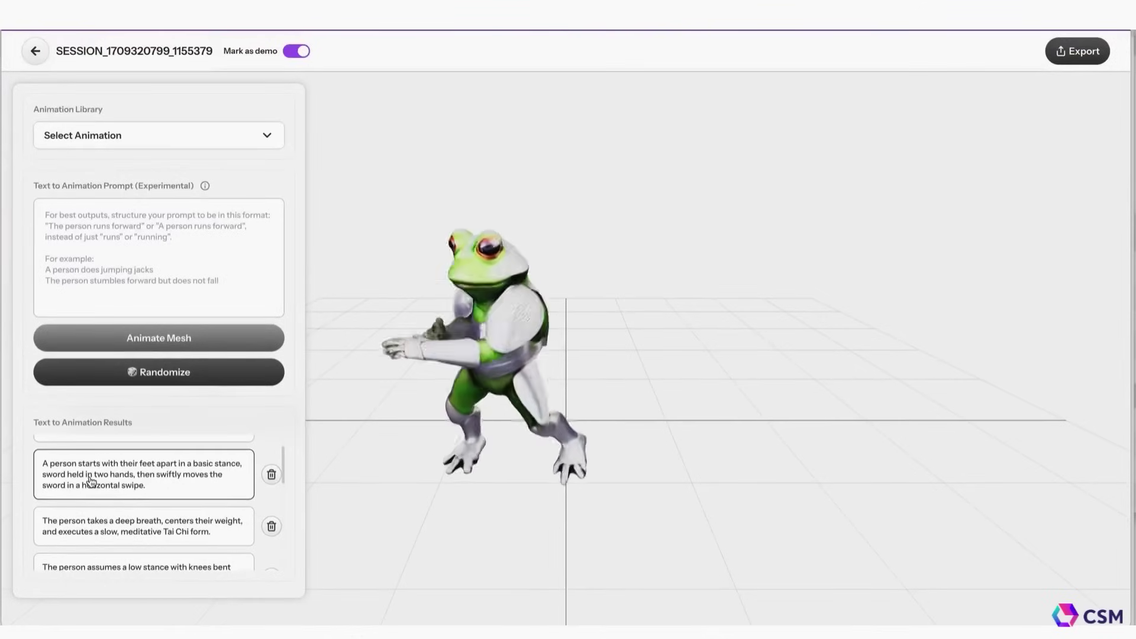
scroll(90, 480, "down", 2)
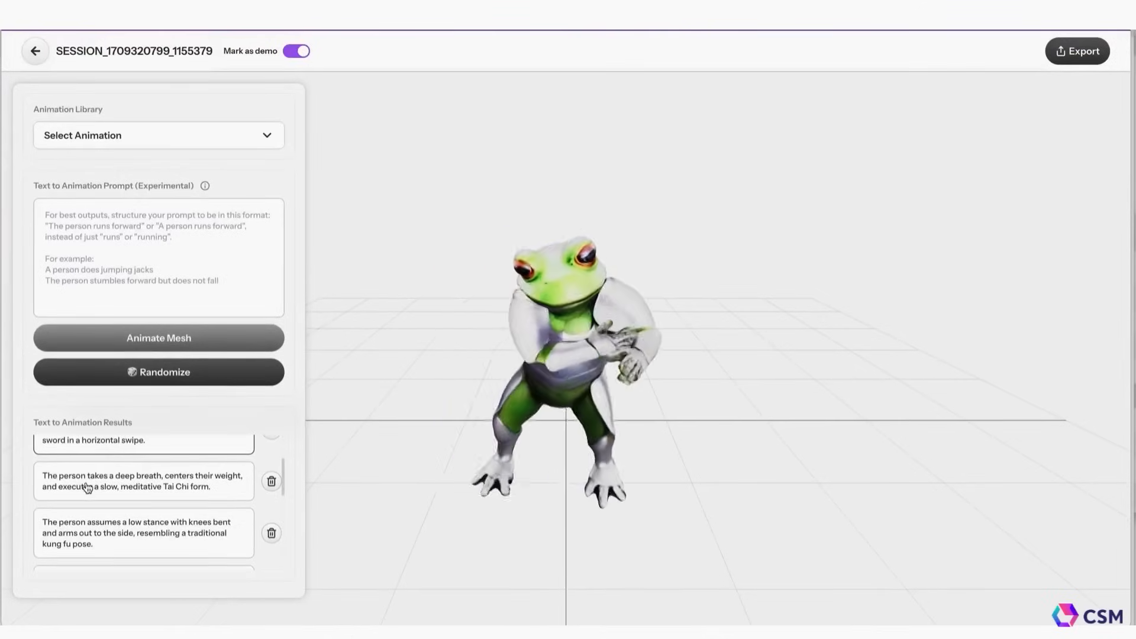
left_click(87, 486)
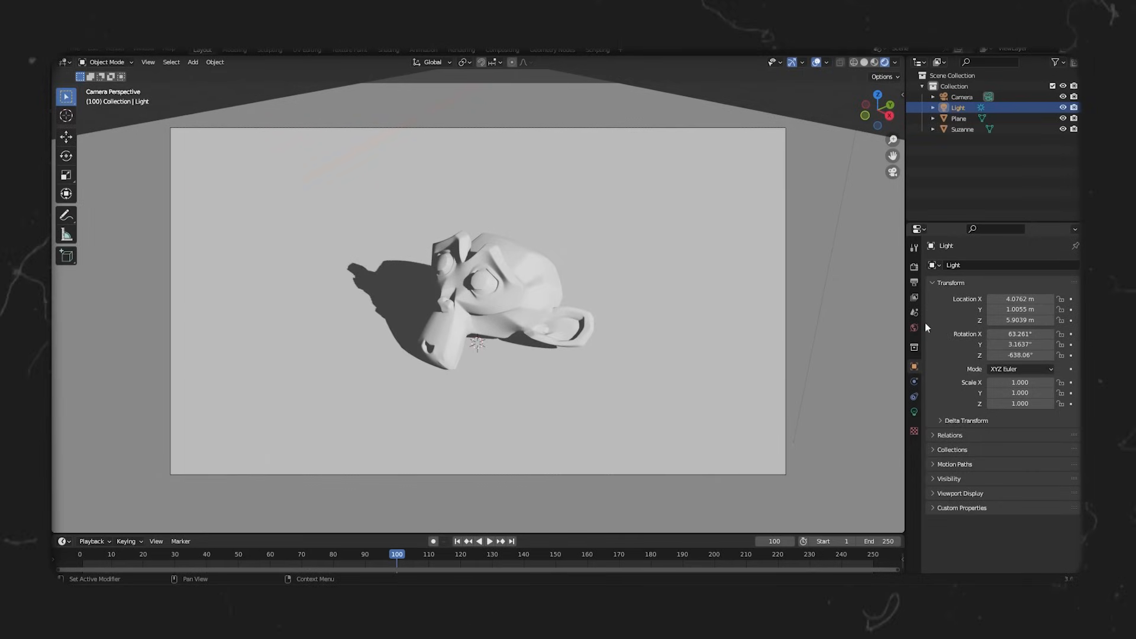
Toggle Soft Shadows on and off in Render properties to compare shadow sharpness.
left_click(915, 267)
left_click(988, 482)
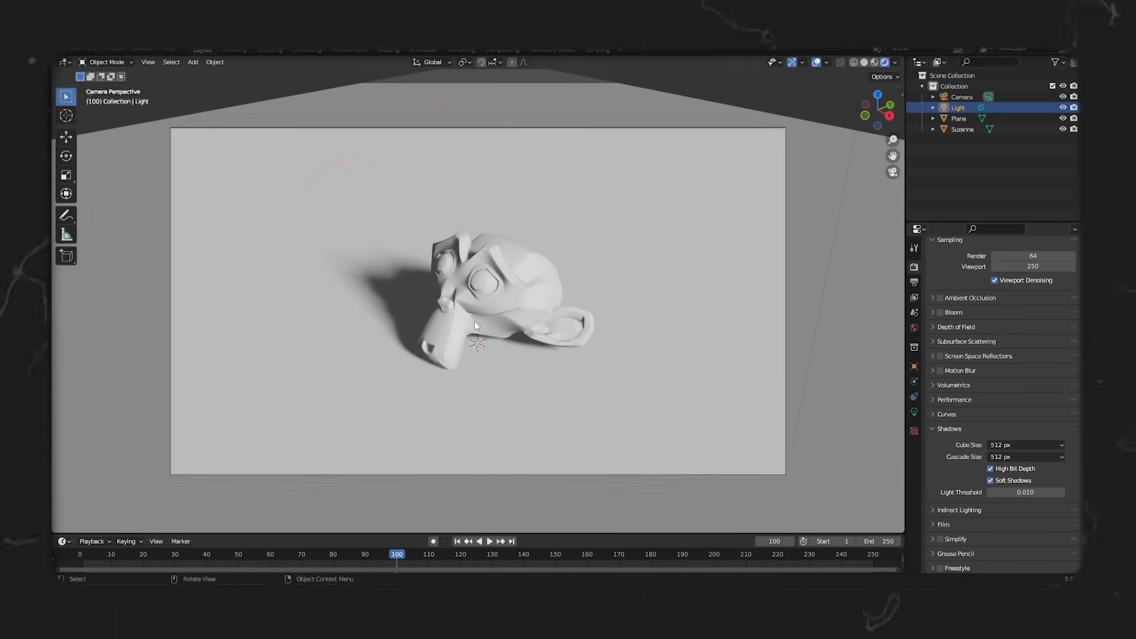
scroll(474, 321, "up", 1)
scroll(475, 326, "down", 1)
left_click(1025, 457)
left_click(1009, 501)
left_click(991, 480)
Rotate the light's Z rotation so Suzanne's shadow falls in a new direction.
left_click(915, 366)
left_click_drag(1021, 356, 1021, 355)
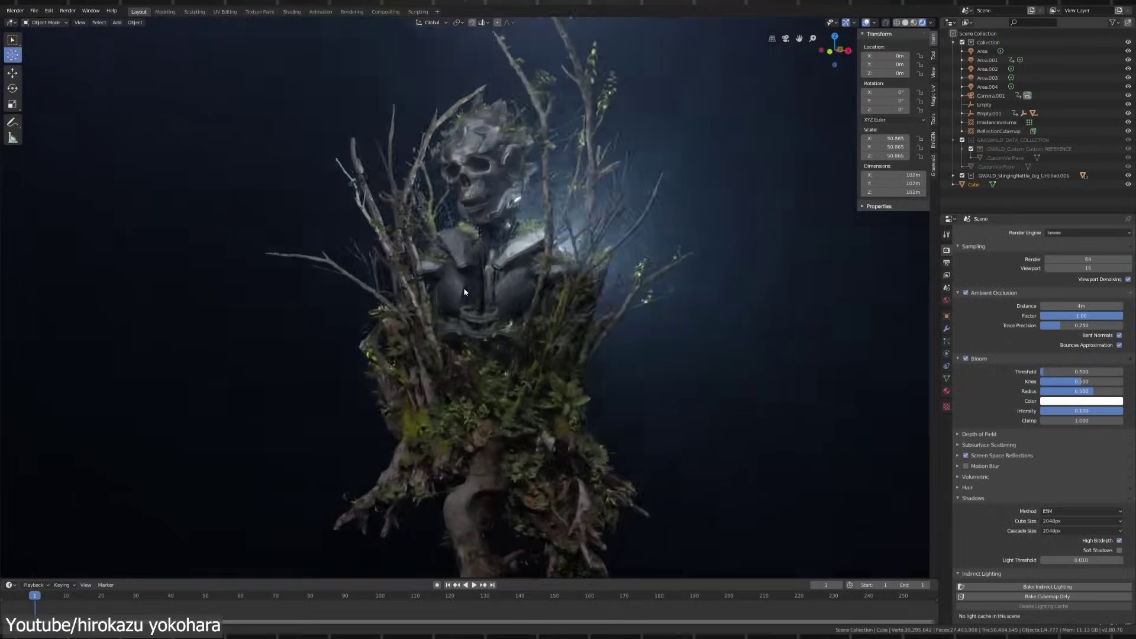
left_click_drag(505, 287, 458, 305)
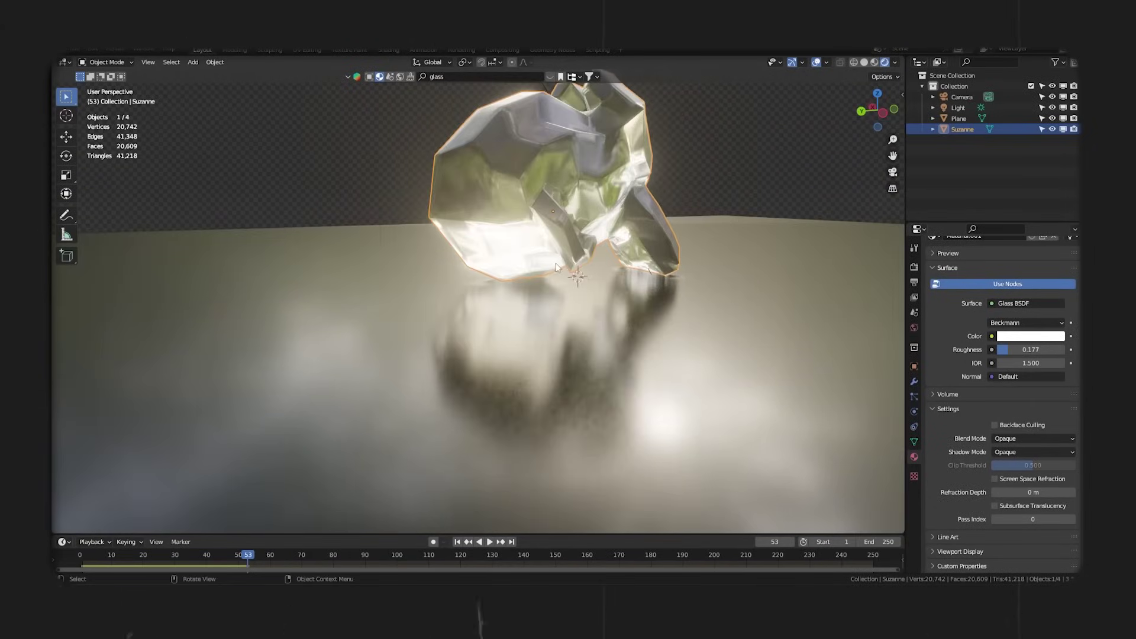
left_click_drag(556, 263, 516, 275)
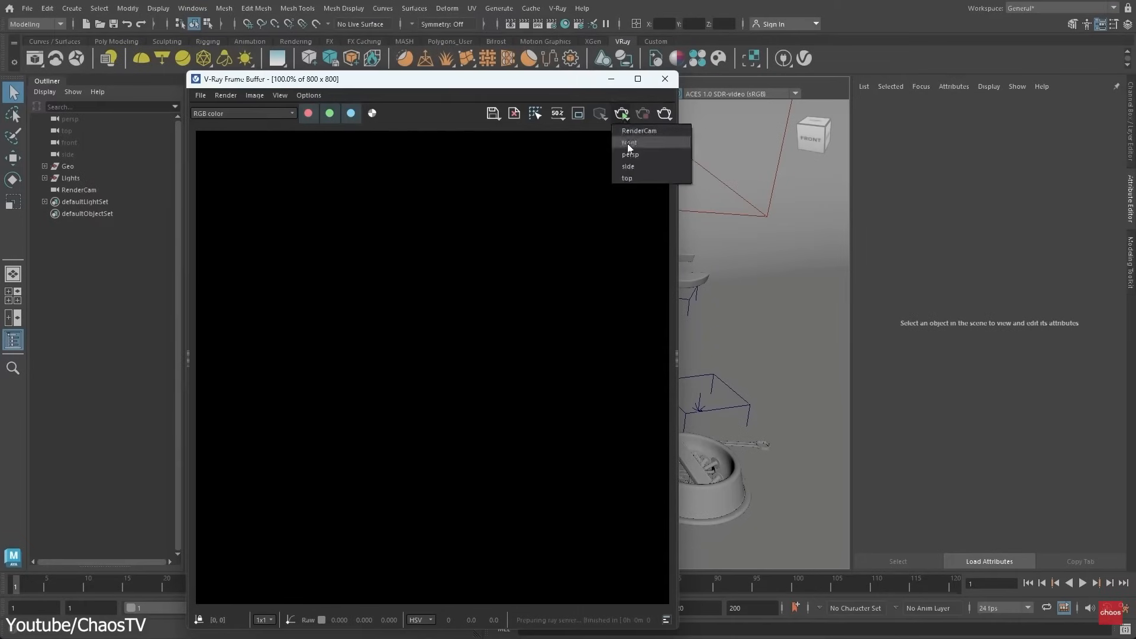
Render the robot dog scene from the chosen camera into the V-Ray frame buffer.
left_click(640, 132)
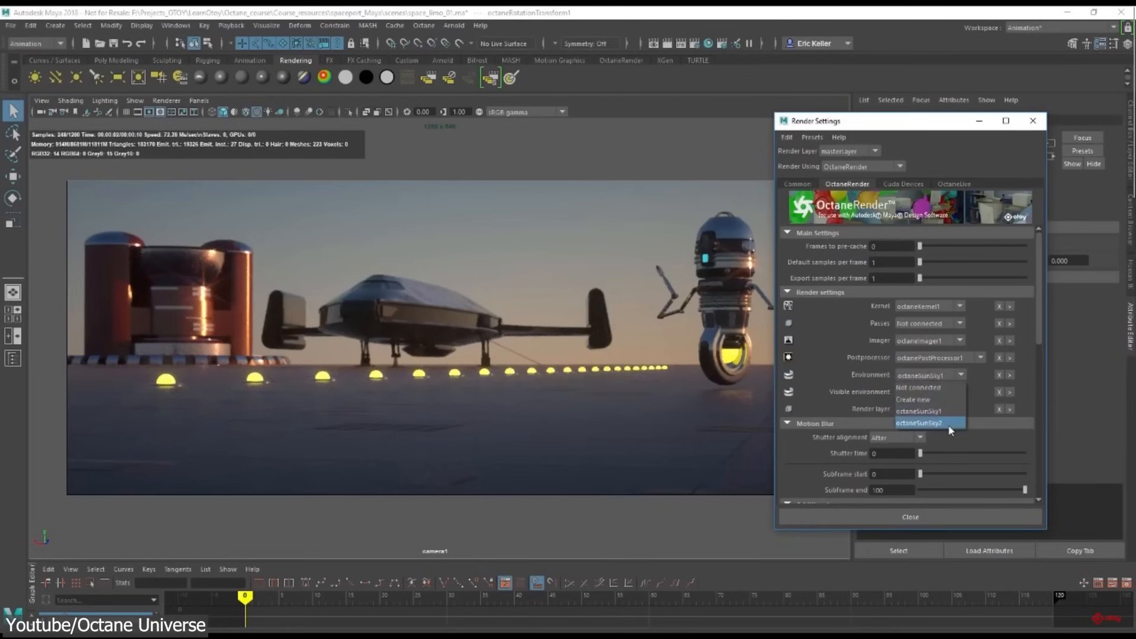
Set the Octane render Environment to octaneSunSky2.
left_click(947, 425)
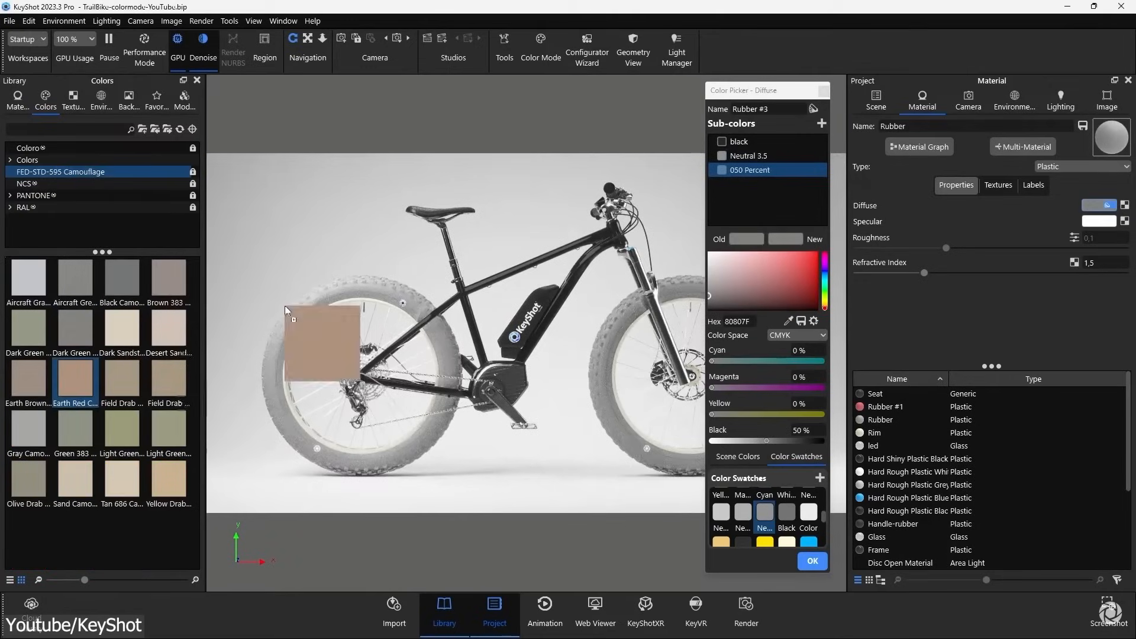
Apply the Earth Red Camouflage swatch to the bike's Rubber tire material.
left_click_drag(575, 257, 778, 200)
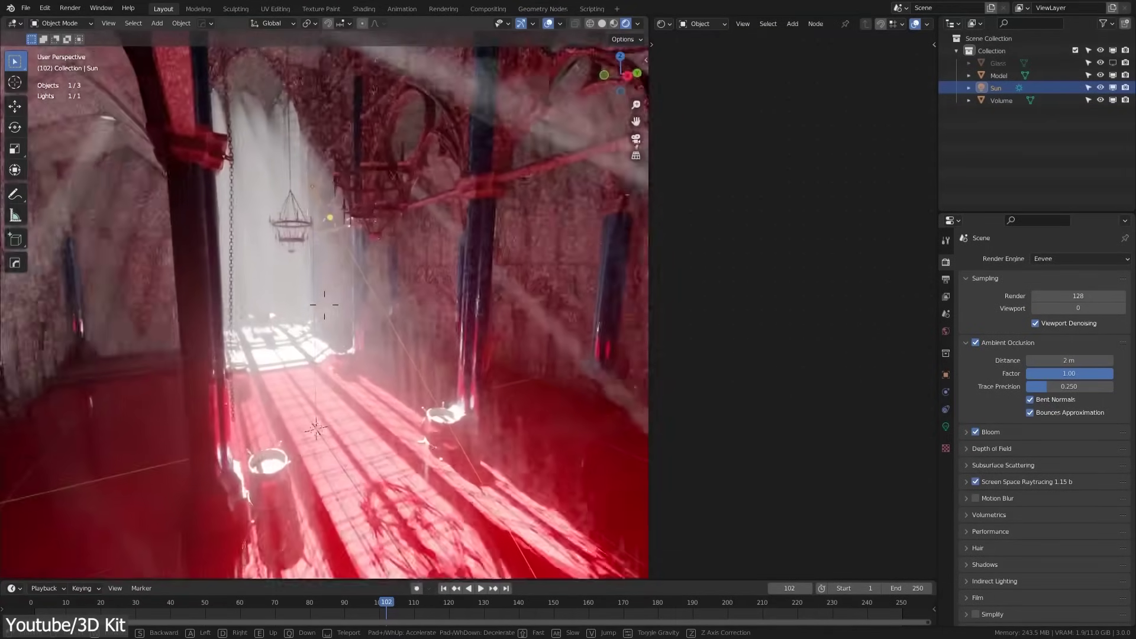
Exit the cathedral walk-through and move the Area light nearer the parlour's centre.
left_click(325, 310)
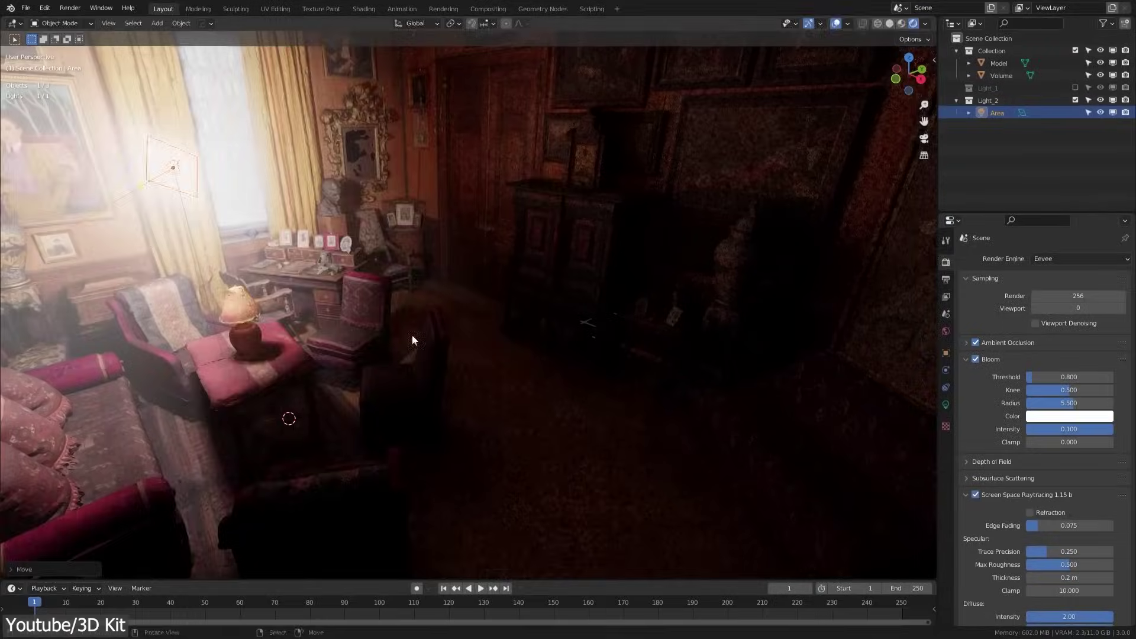
key("g")
left_click(664, 421)
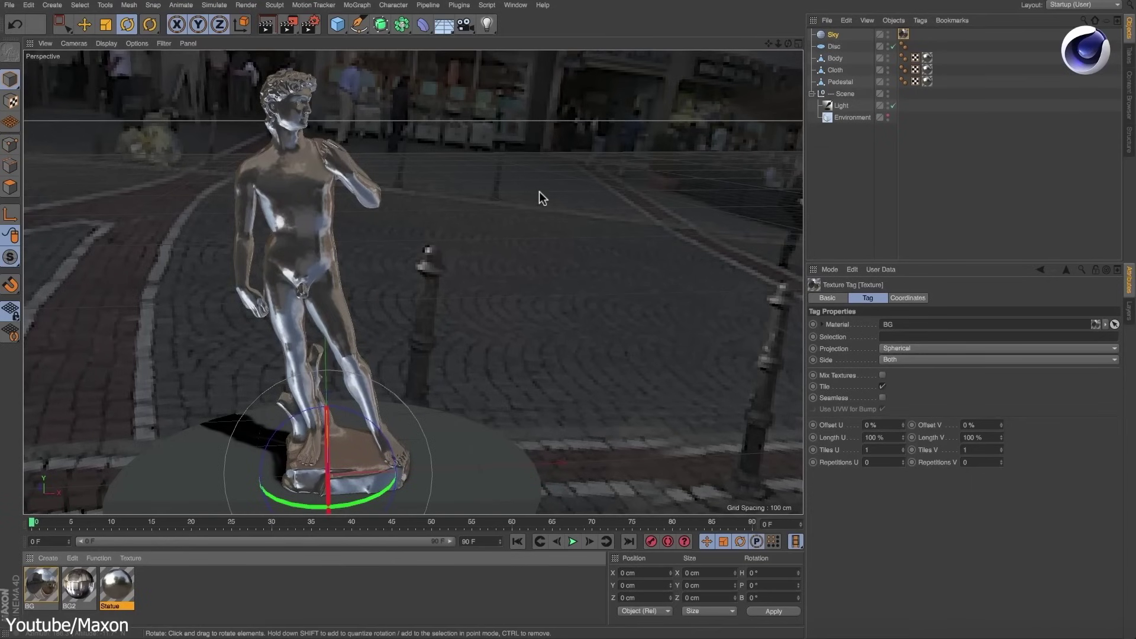
Render the chrome statue scene in the active viewport with Render View.
key("ctrl+r")
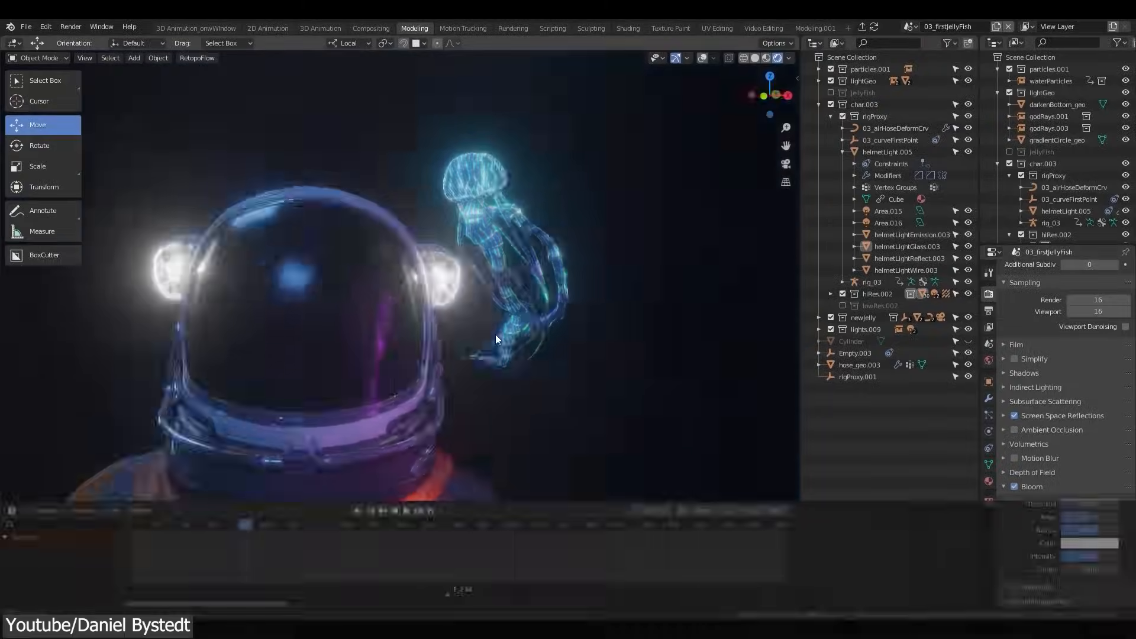
Orbit around the astronaut helmet, then grab the junk-shop area light and move it along Z.
left_click_drag(548, 329, 499, 326)
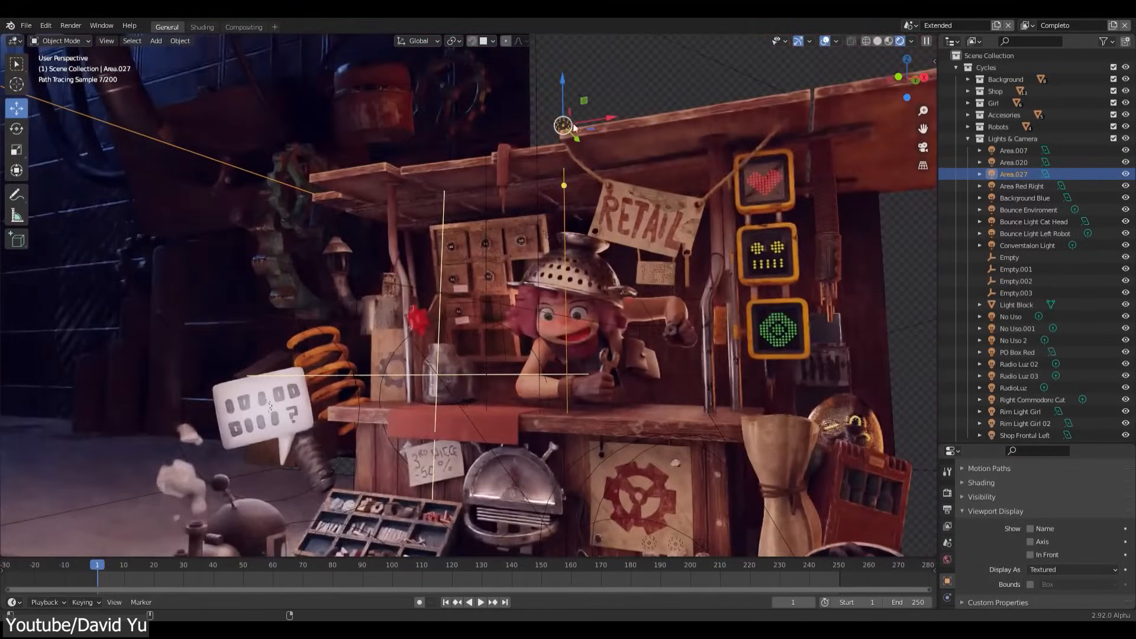
key("g")
key("z")
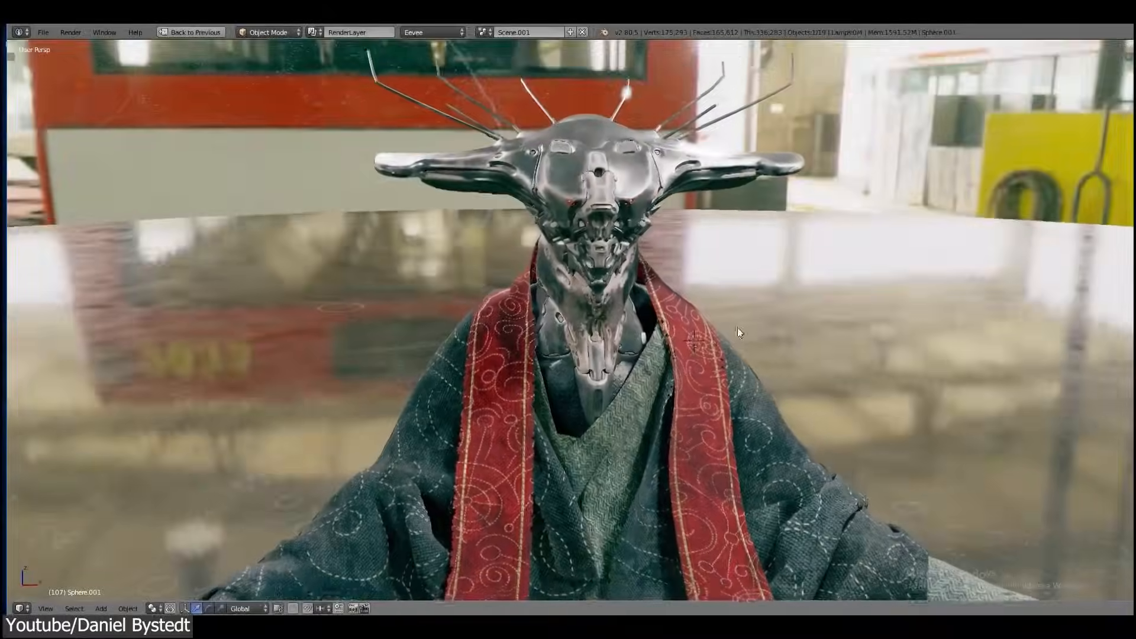
Orbit around the robed character, then view the headphones scene through its camera (Numpad 0).
left_click_drag(711, 370, 744, 356)
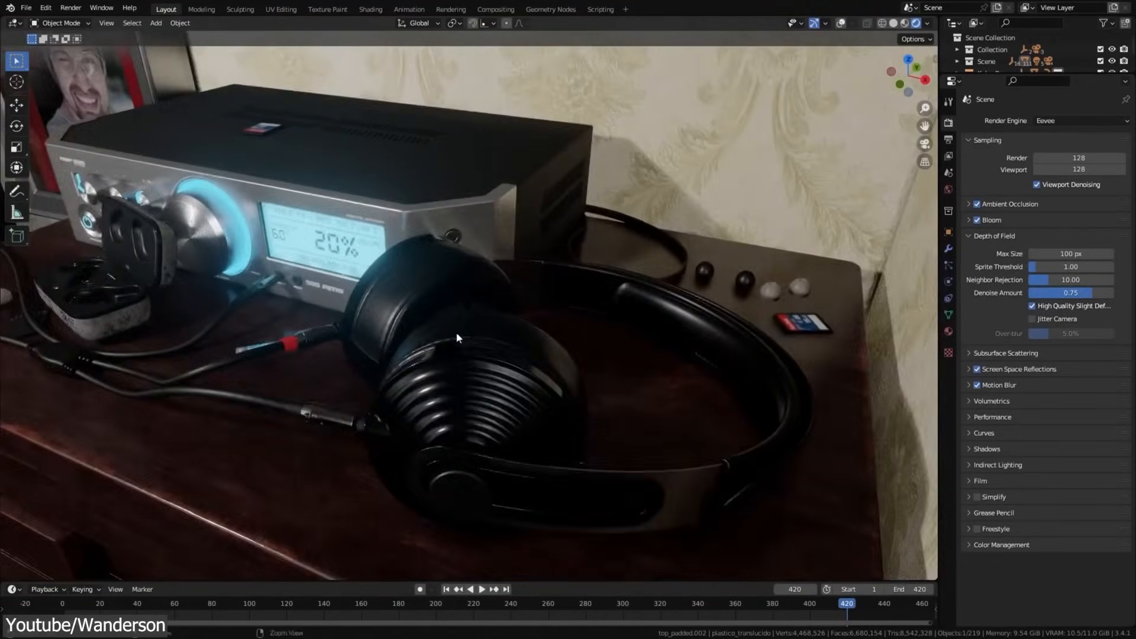
key("KP_0")
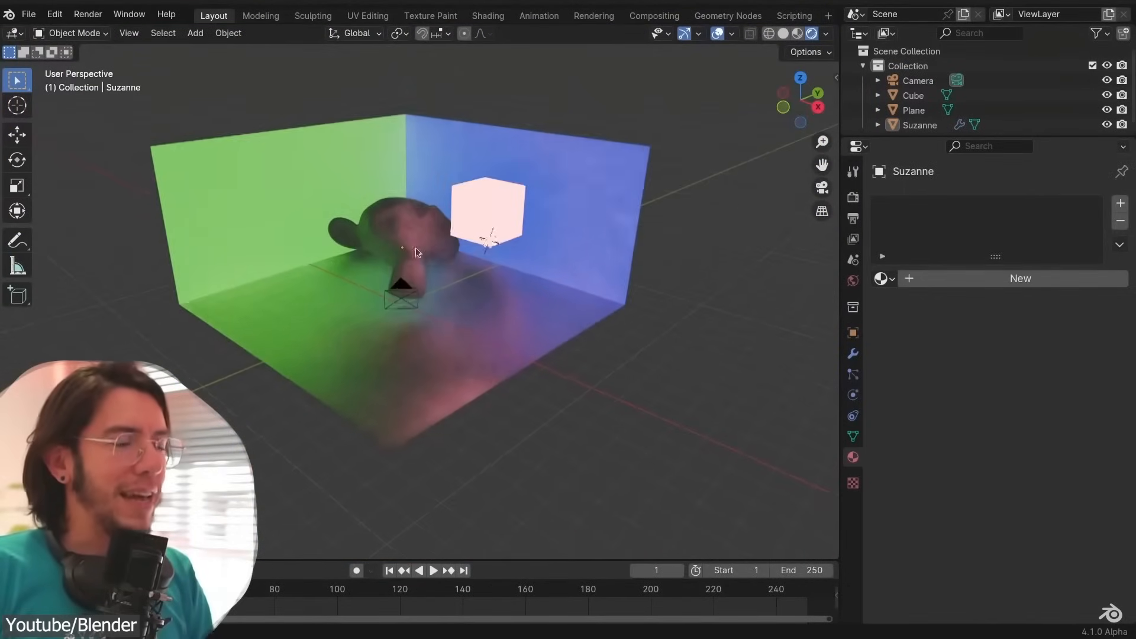
In Render properties, compare the room under classic EEVEE and EEVEE Next with the blue wall facing forward.
left_click(853, 198)
left_click(1039, 225)
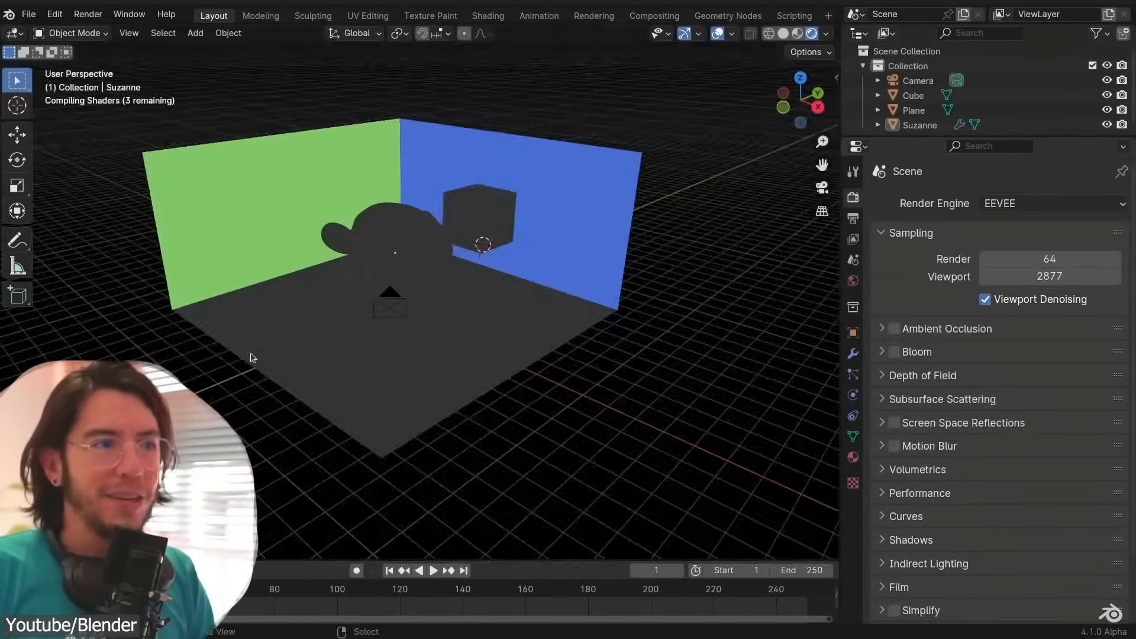
left_click_drag(386, 313, 908, 294)
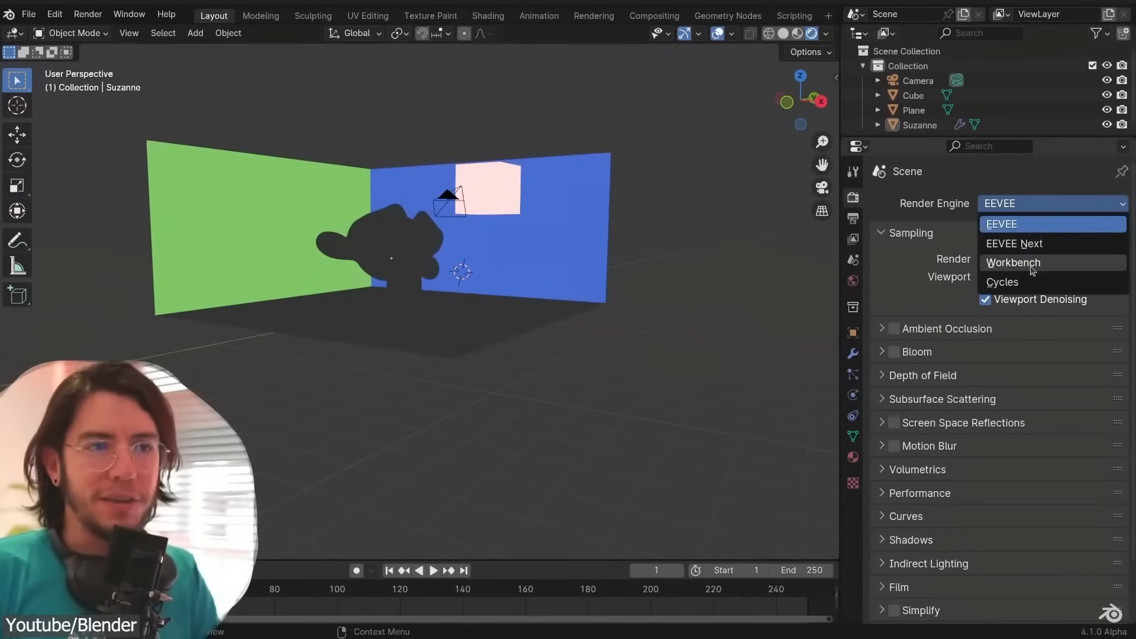
left_click(1033, 250)
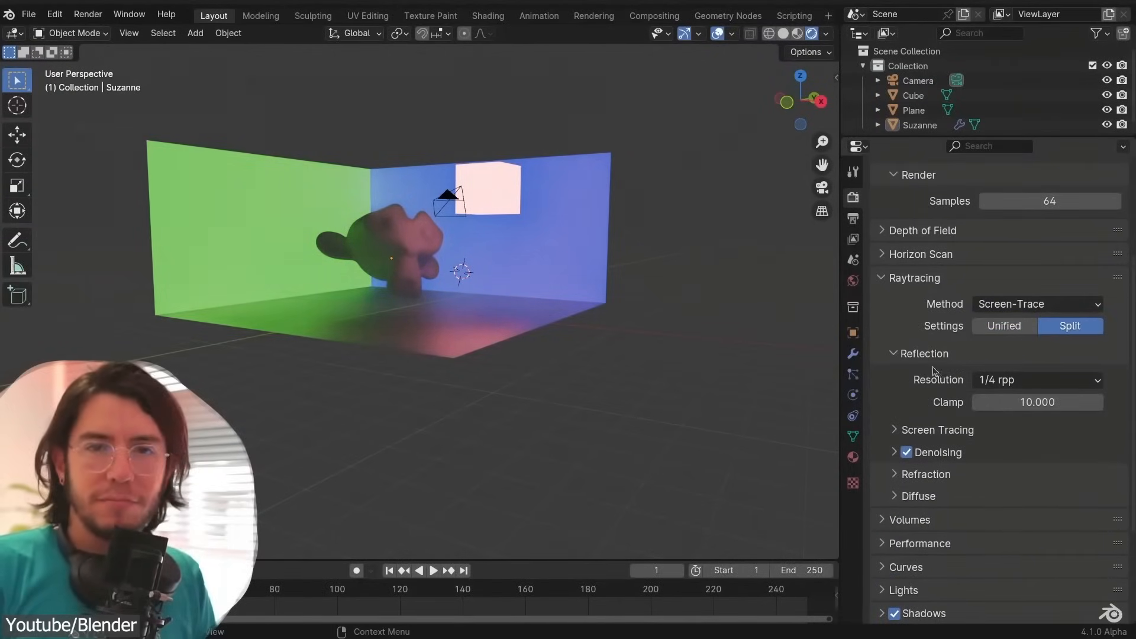
Set EEVEE Next's Raytracing Method to None, then back to Screen-Trace.
left_click(1035, 325)
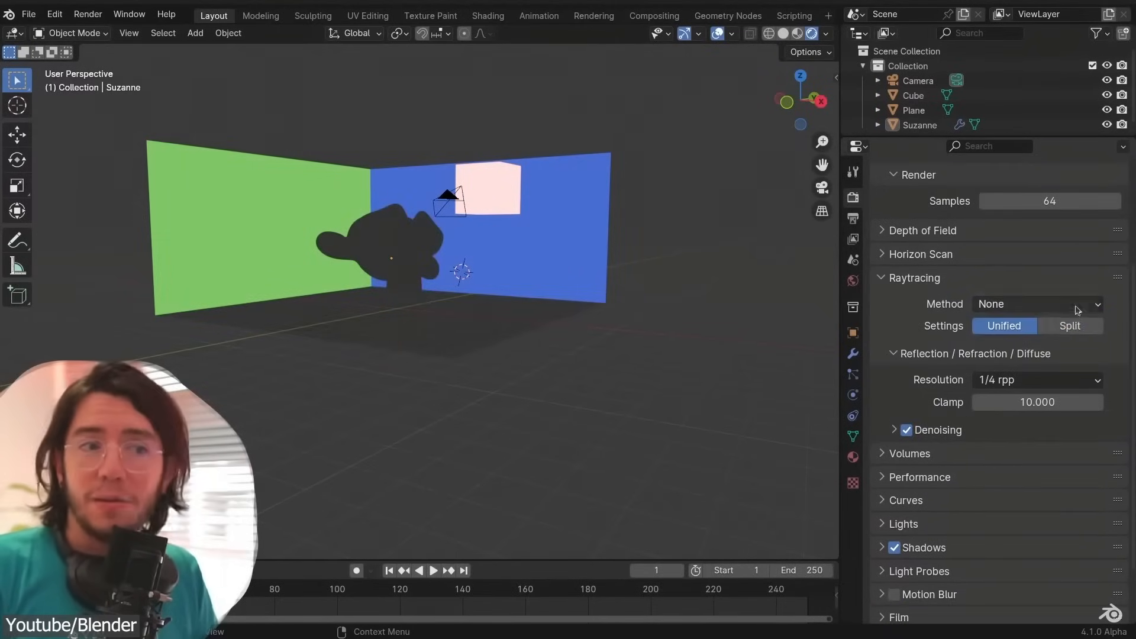
left_click(1064, 344)
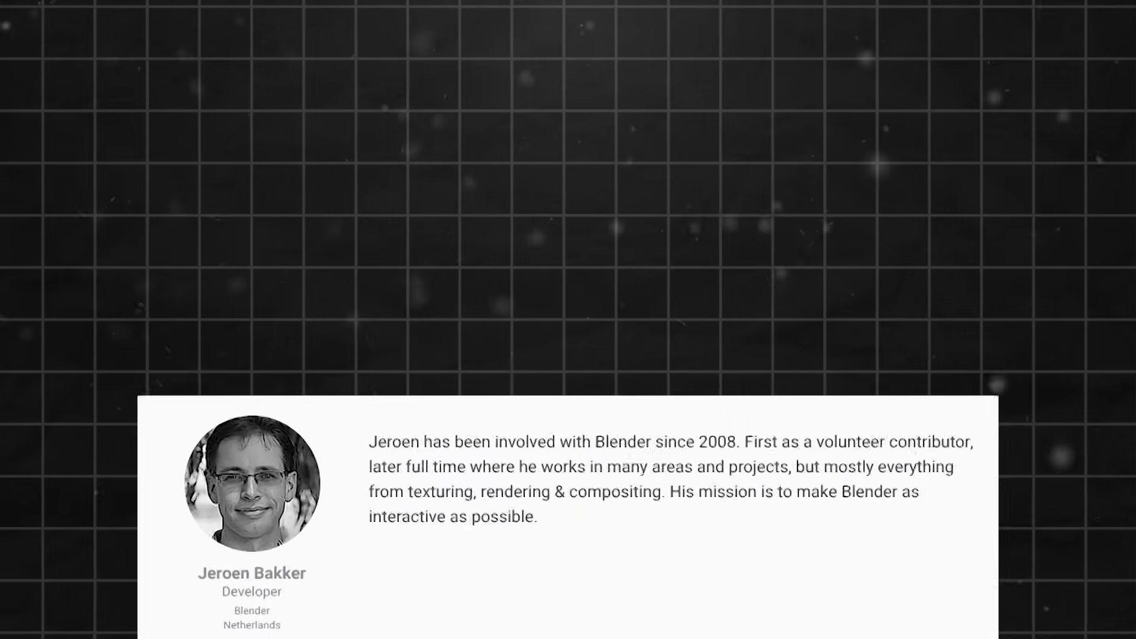